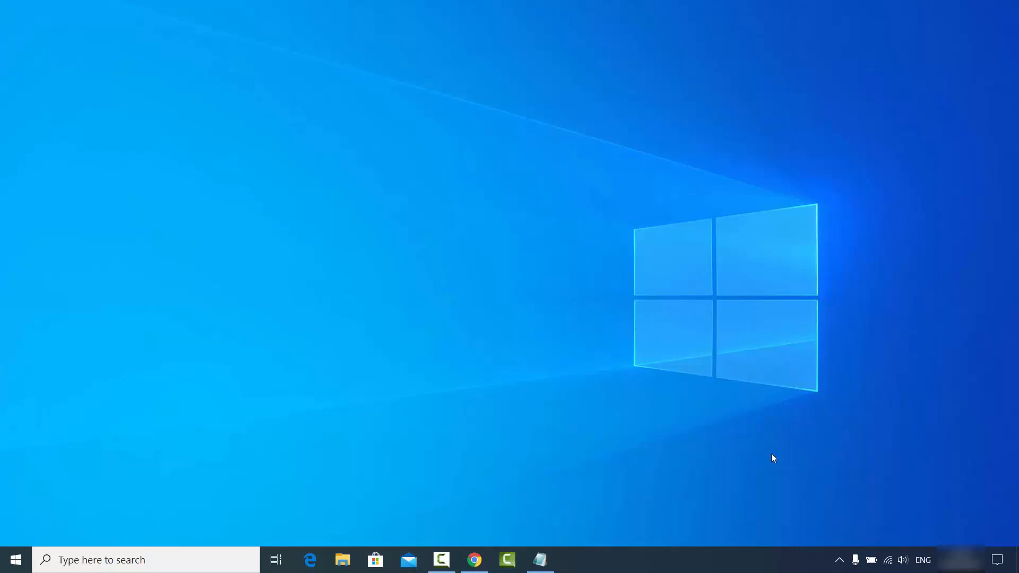
# Step: Open the Windows Sound settings and check which microphones are offered as the input device, keeping Mikrofon (Samson GoMic)
pyautogui.rightClick(902, 561)
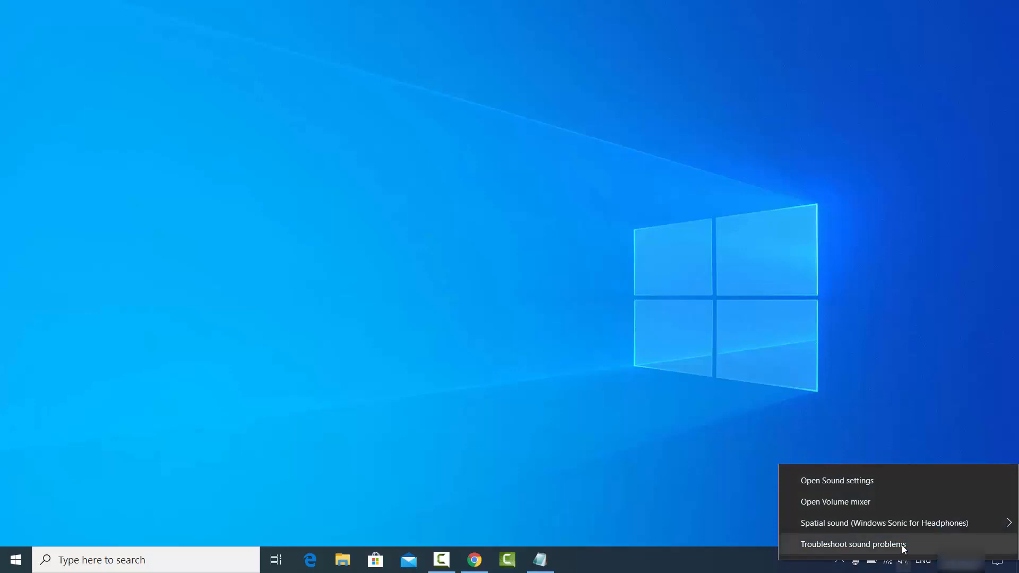
pyautogui.click(827, 484)
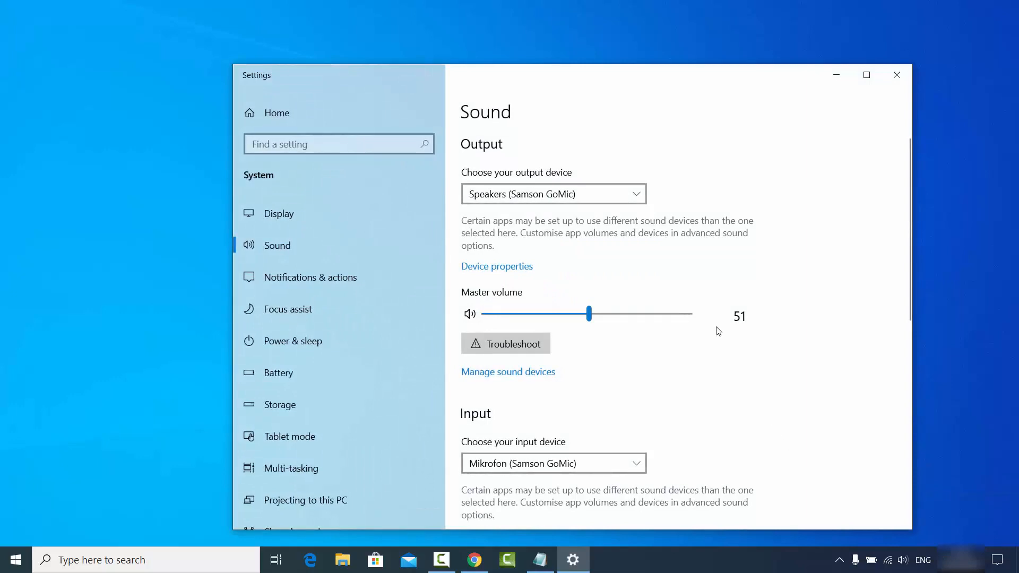
pyautogui.scroll(-3, 619, 254)
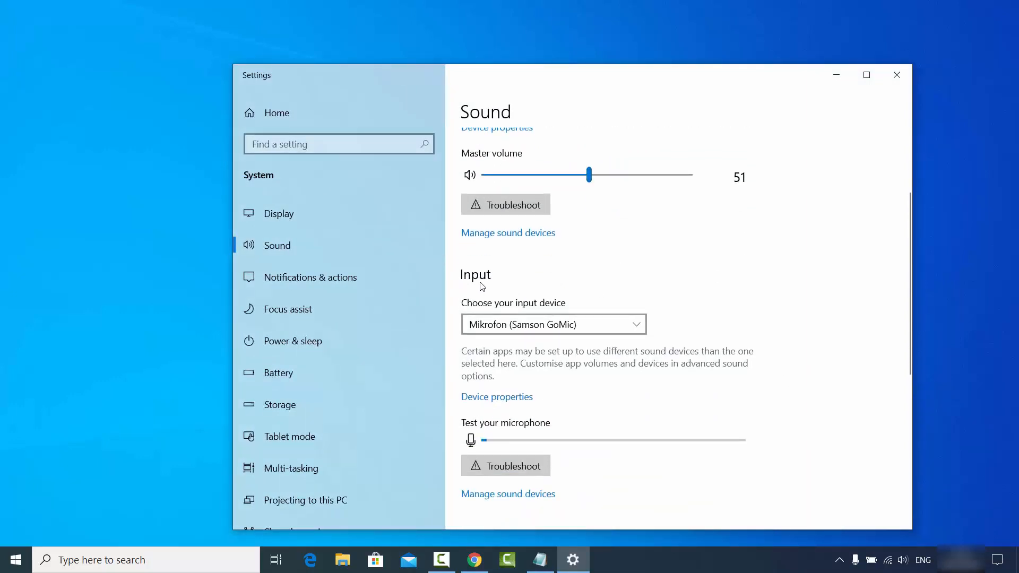
pyautogui.click(537, 326)
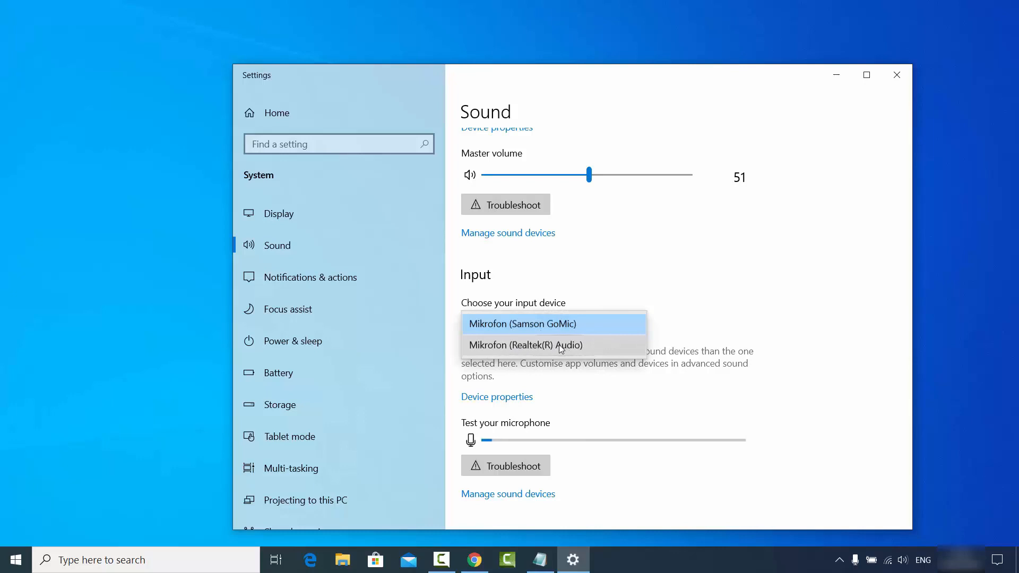
pyautogui.click(564, 387)
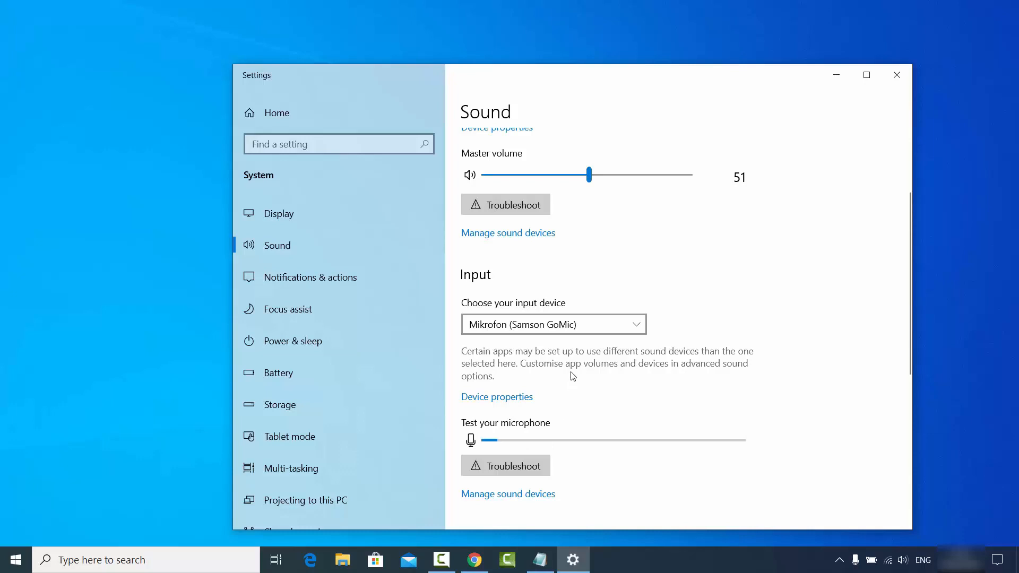
# Step: Run the Recording Audio troubleshooter on the default Mikrofon - Samson GoMic device and close it when it finishes
pyautogui.scroll(-1, 574, 375)
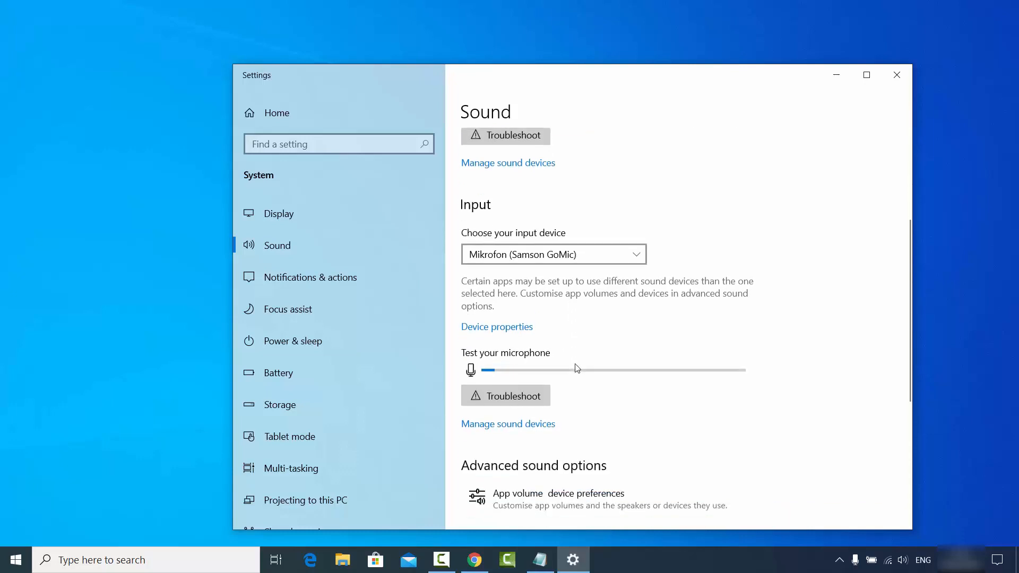
pyautogui.click(506, 398)
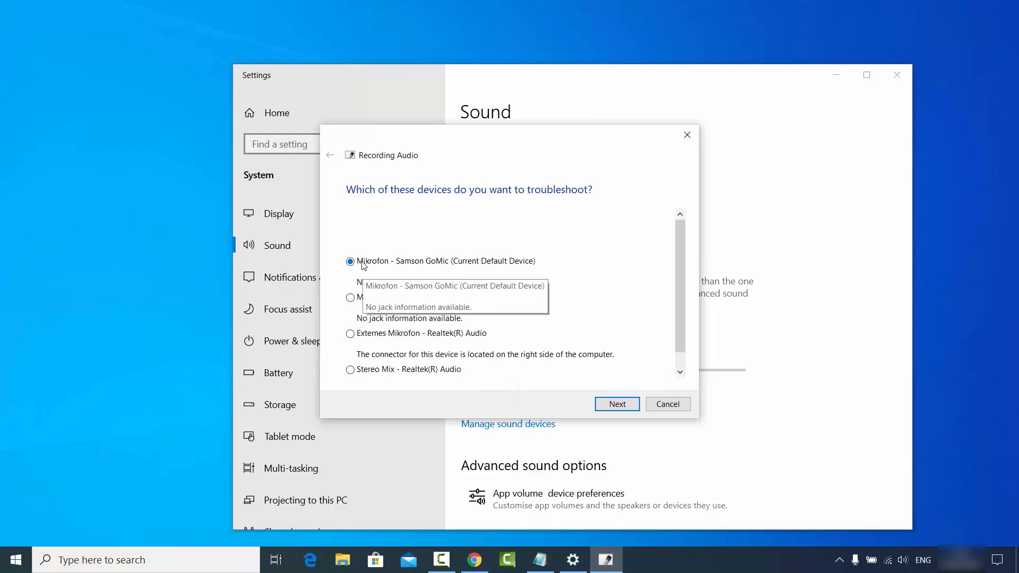
pyautogui.click(611, 405)
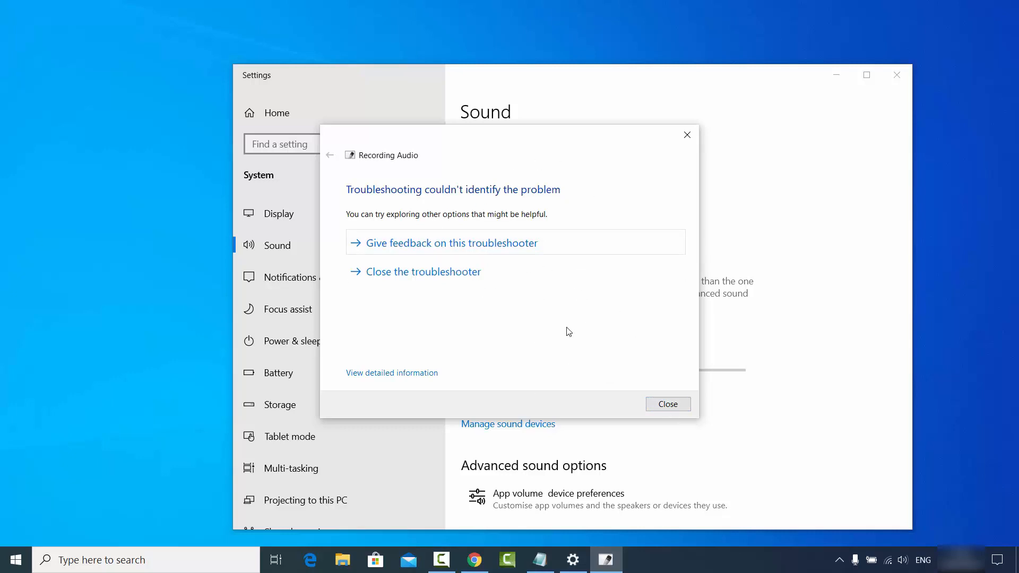
pyautogui.click(661, 405)
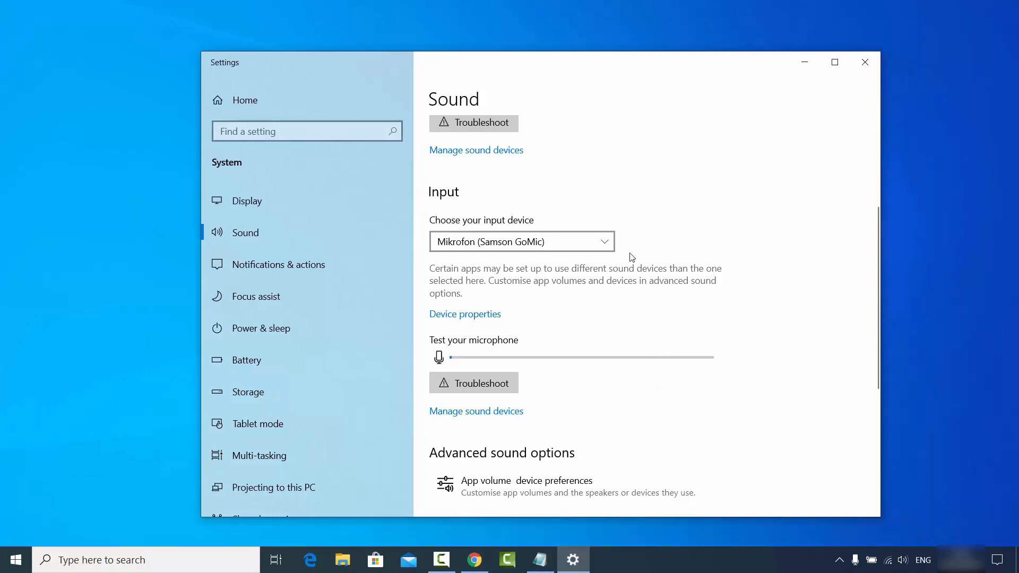
# Step: Inspect the input microphone's device properties and the input and output devices under Manage sound devices, and close Settings
pyautogui.click(452, 319)
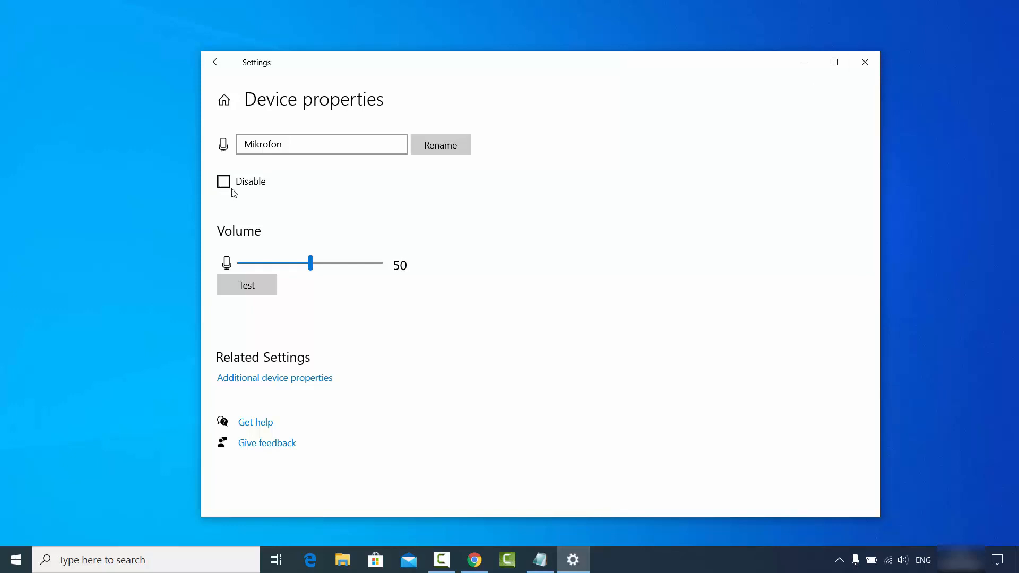
pyautogui.hotkey('alt', 'Left')
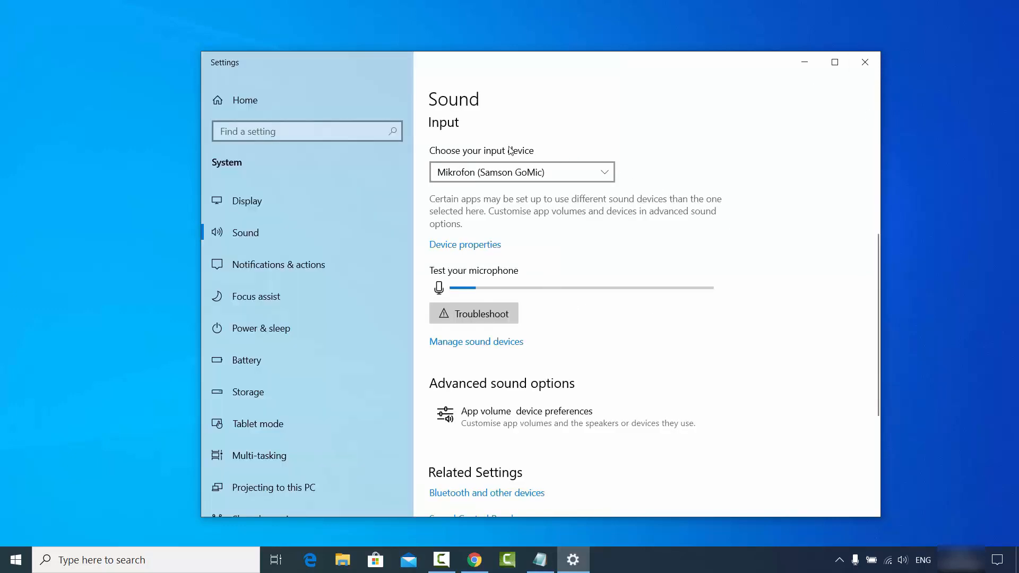
pyautogui.click(472, 345)
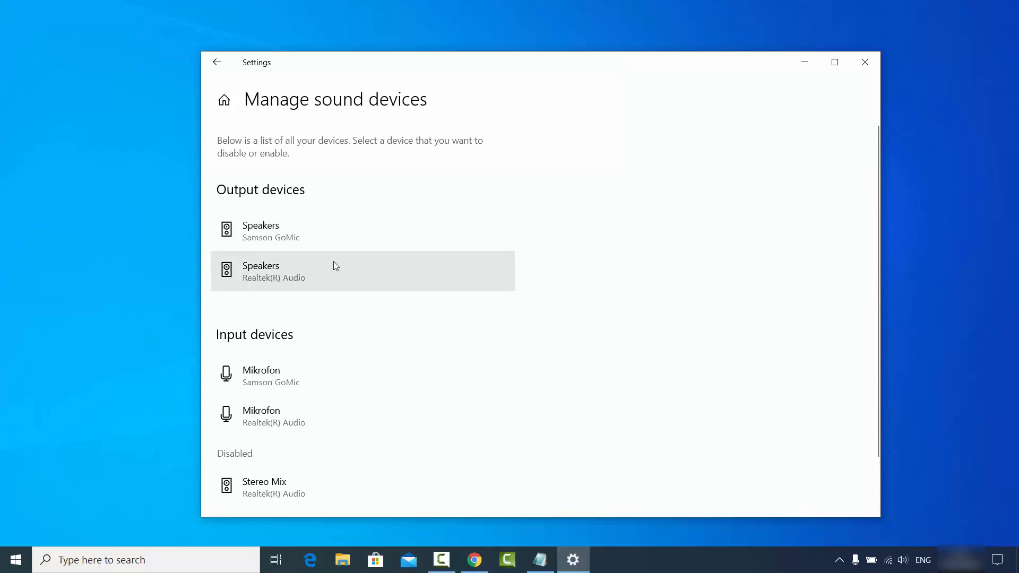
pyautogui.click(323, 242)
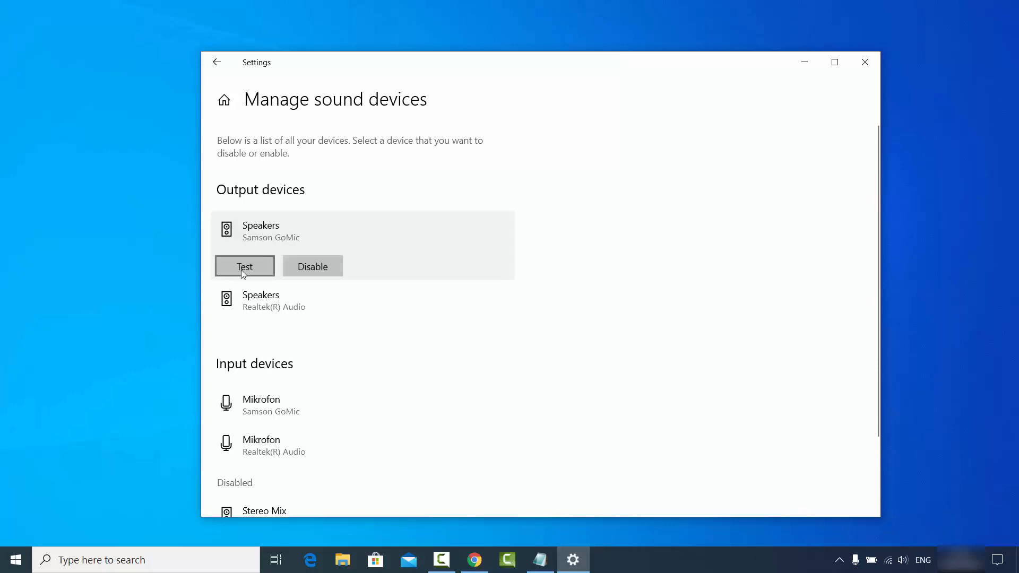
pyautogui.click(265, 300)
pyautogui.scroll(-2, 300, 364)
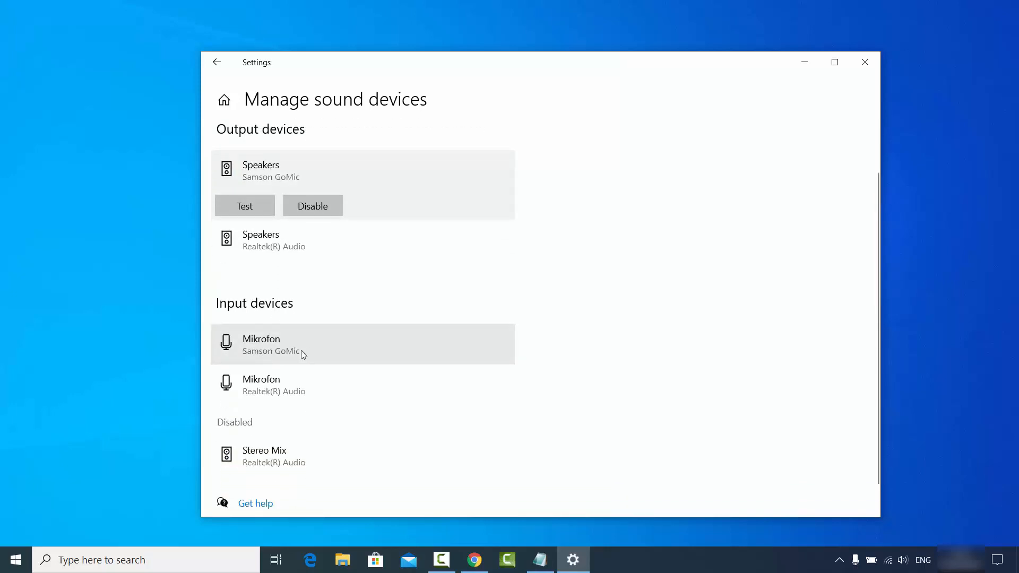
pyautogui.scroll(-1, 301, 351)
pyautogui.click(218, 65)
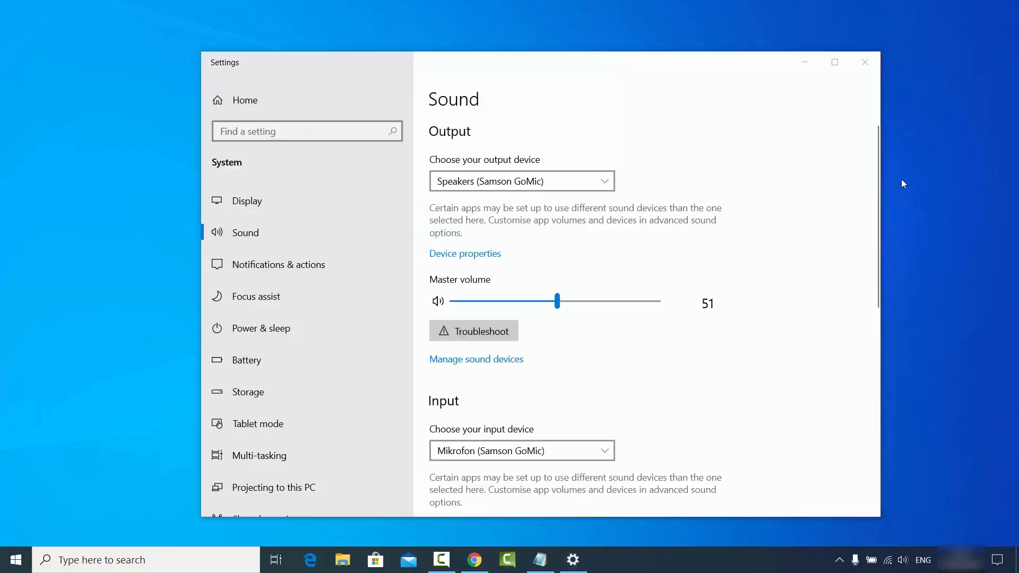
pyautogui.click(865, 62)
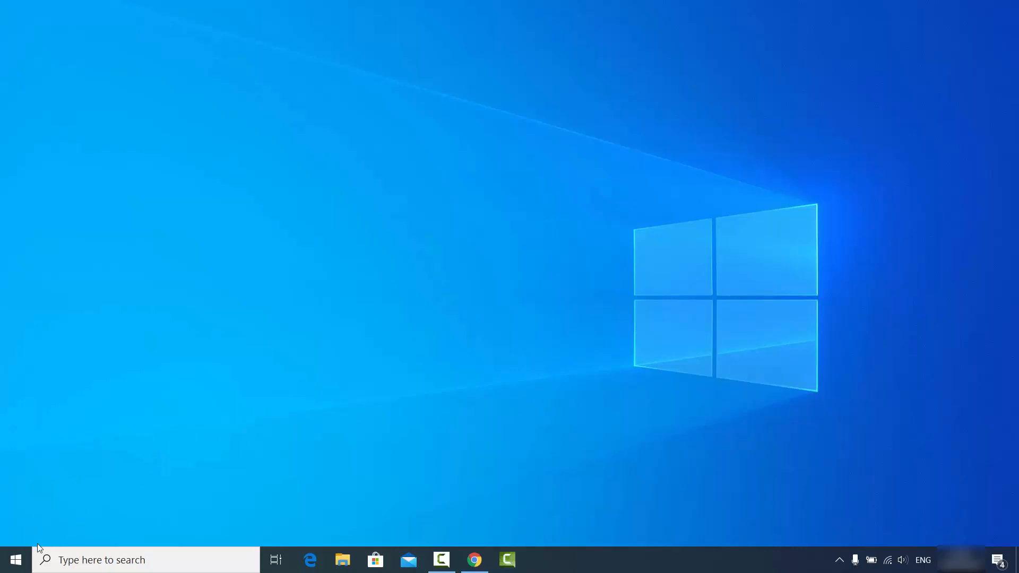
# Step: Open the Microphone app permissions page in the Windows Privacy settings
pyautogui.click(18, 562)
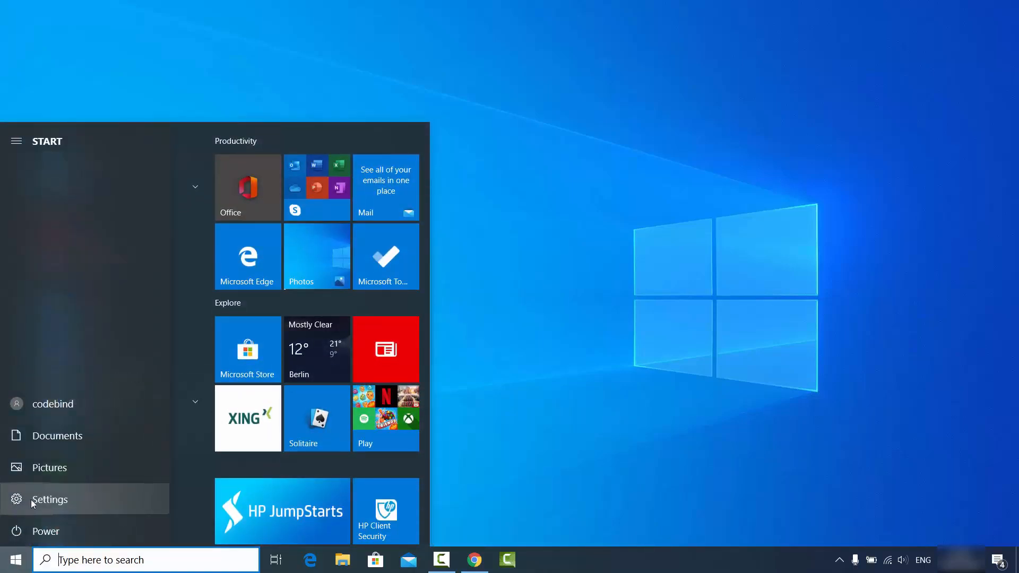
pyautogui.click(39, 501)
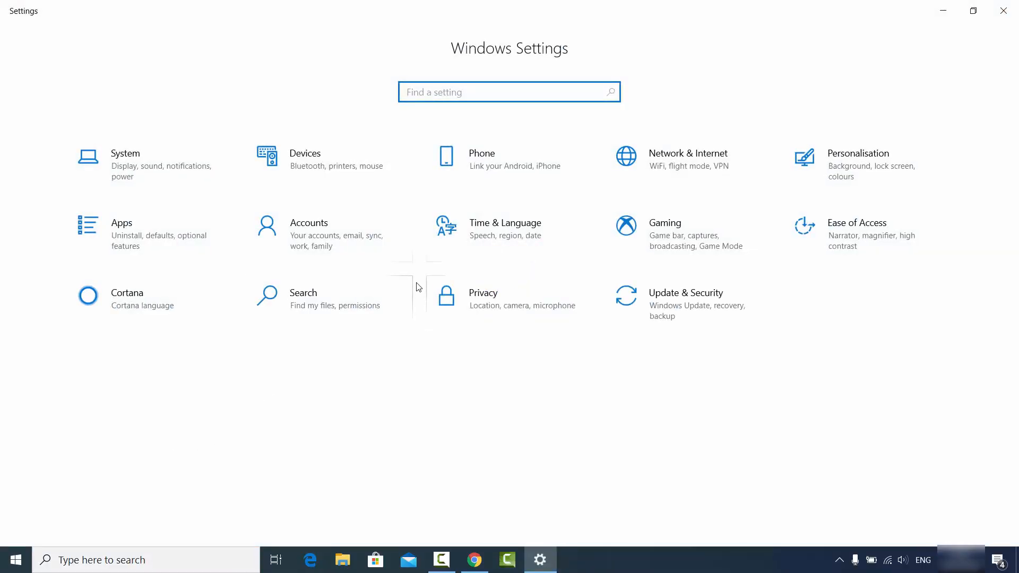
pyautogui.click(494, 304)
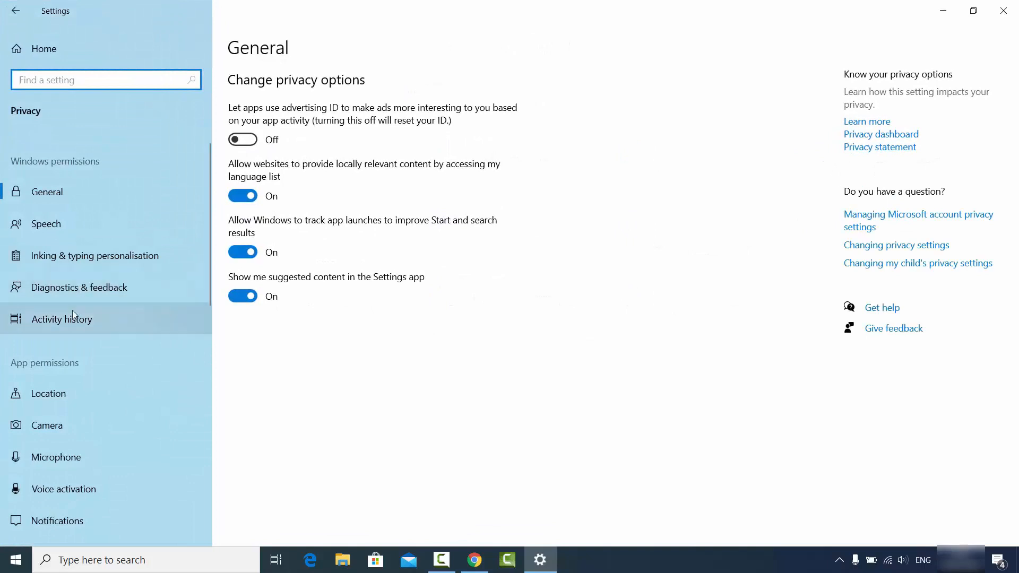
pyautogui.scroll(-3, 71, 316)
pyautogui.scroll(-3, 68, 319)
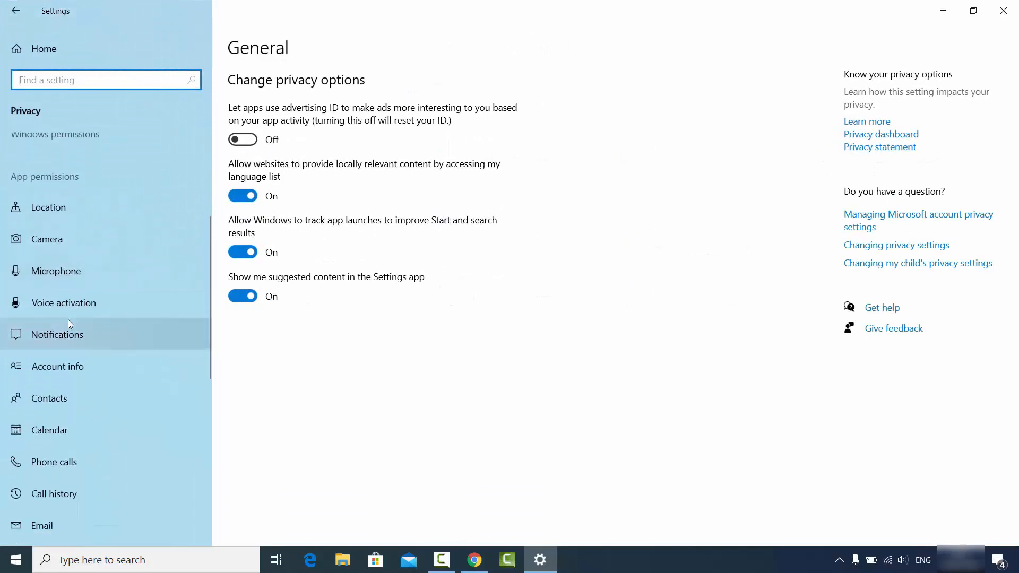
pyautogui.click(65, 273)
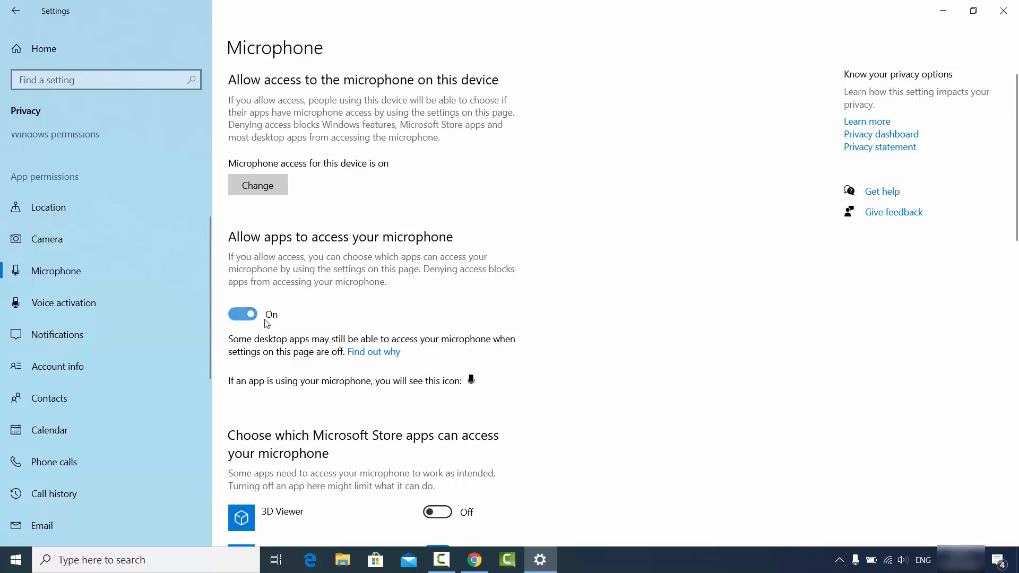
# Step: Review microphone access for the device, Microsoft Store apps such as Skype and Voice Recorder, and desktop apps, and close Settings
pyautogui.scroll(-5, 457, 319)
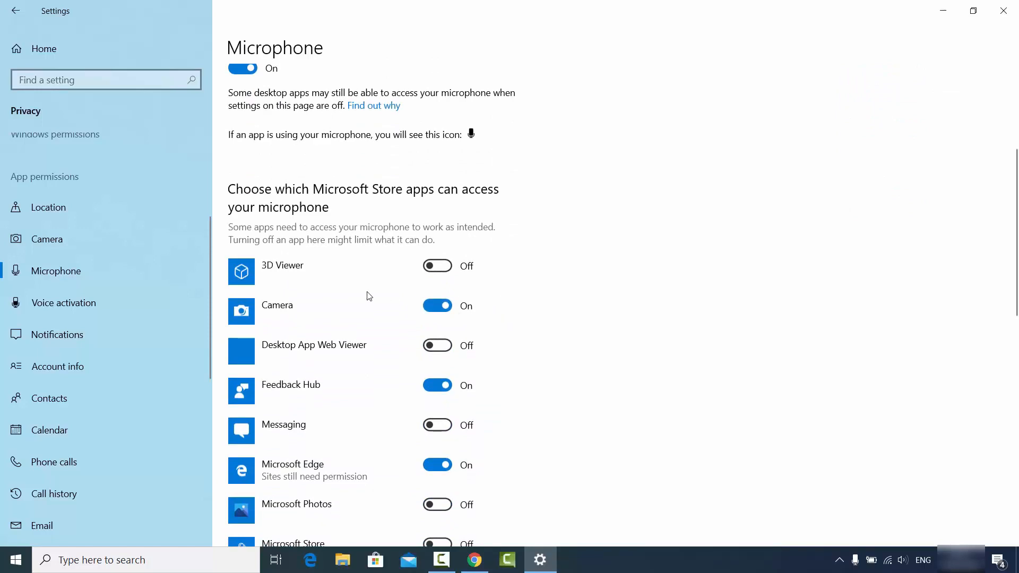
pyautogui.scroll(-2, 367, 293)
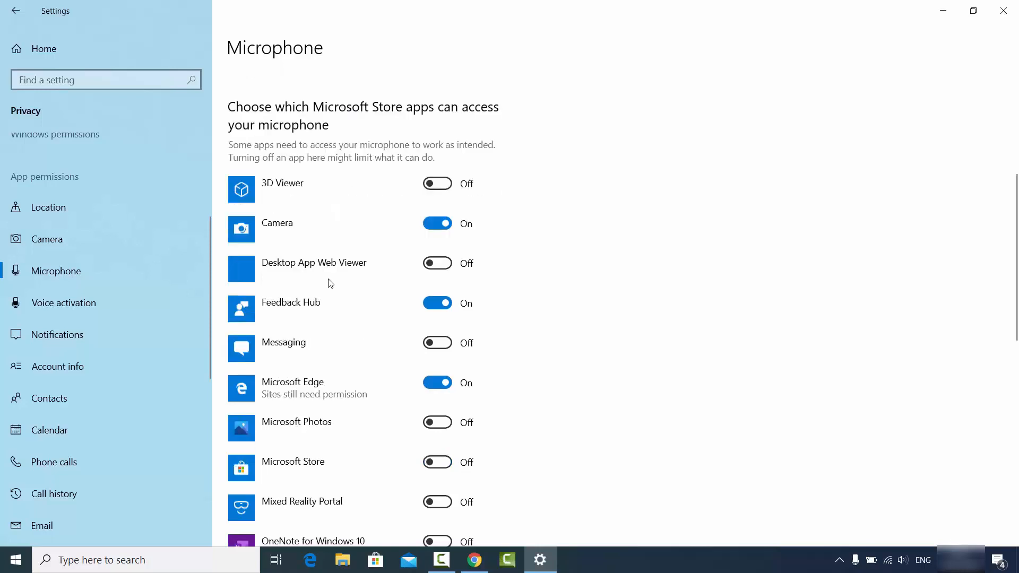
pyautogui.scroll(-2, 338, 277)
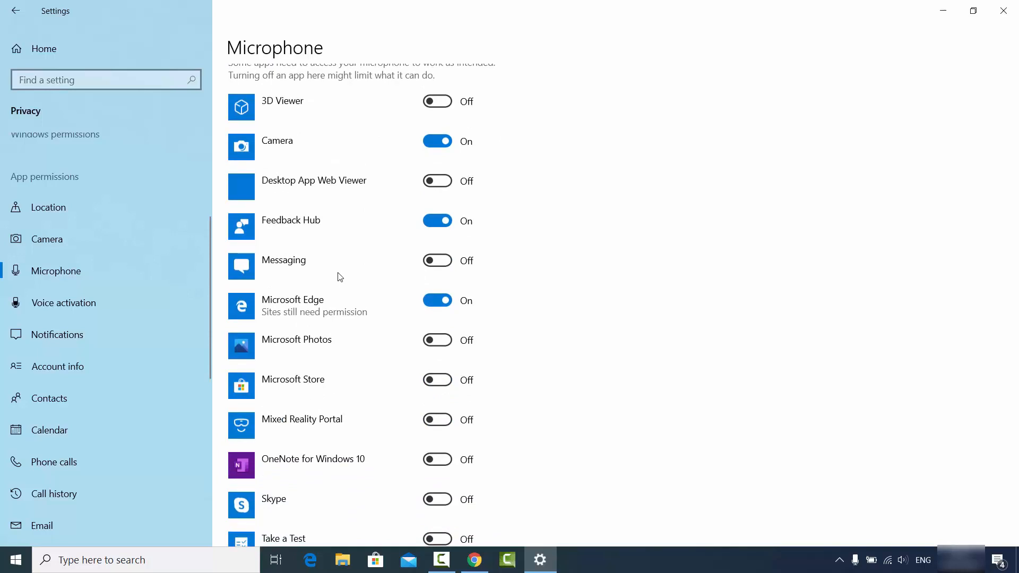
pyautogui.scroll(-2, 340, 277)
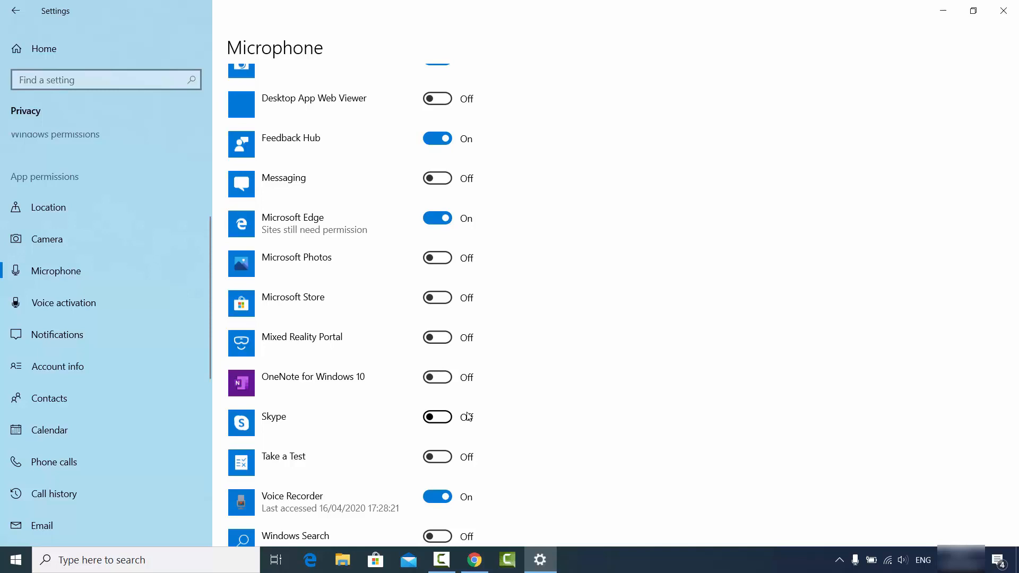
pyautogui.scroll(-5, 470, 417)
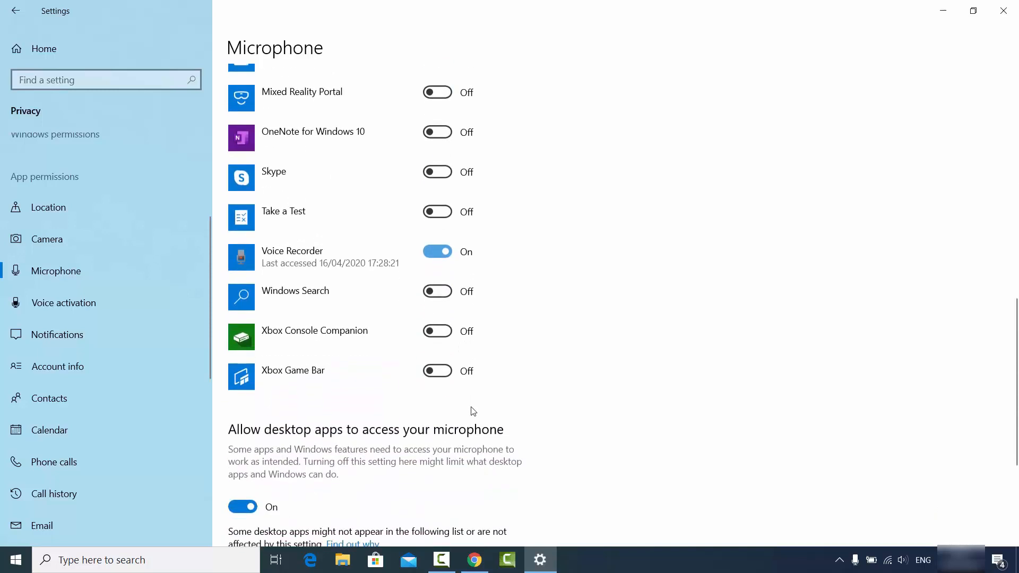
pyautogui.scroll(-5, 473, 411)
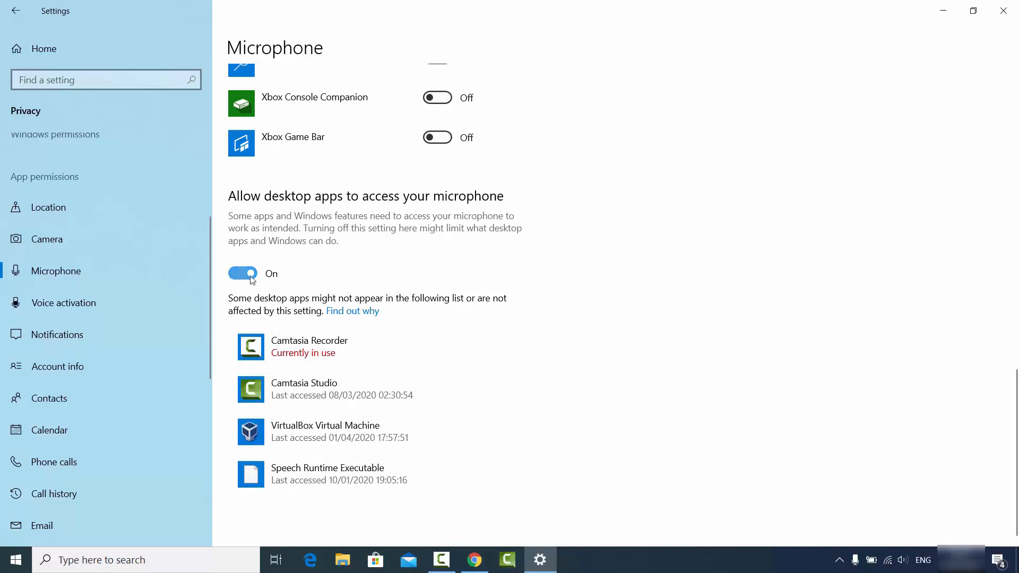
pyautogui.scroll(15, 563, 191)
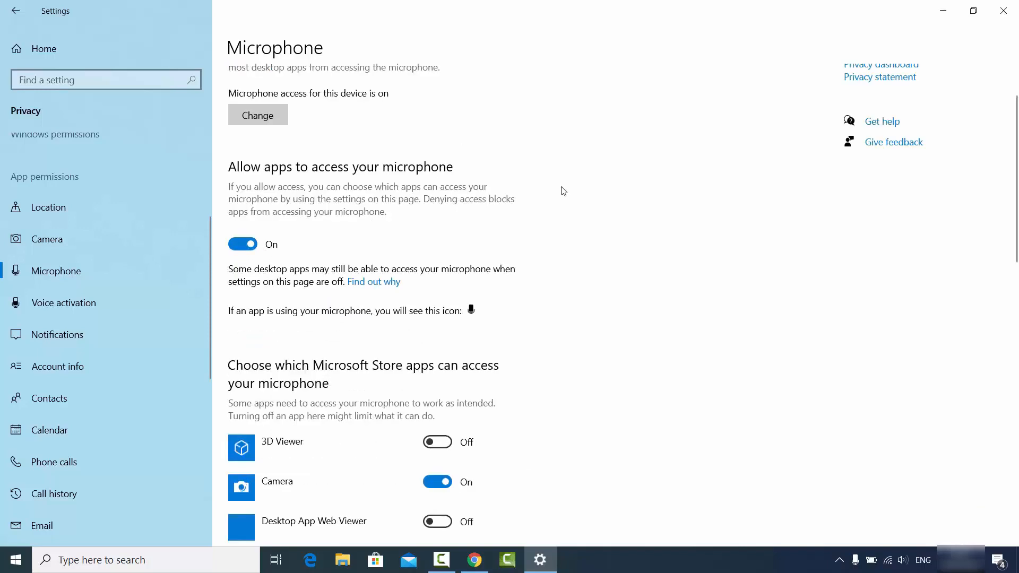
pyautogui.scroll(-1, 563, 191)
pyautogui.scroll(-12, 564, 191)
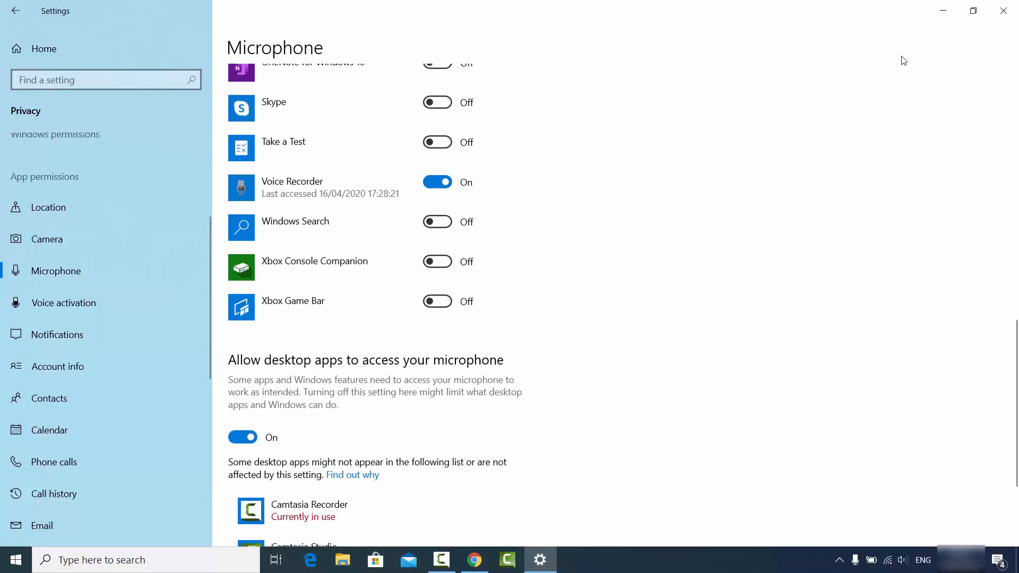
pyautogui.click(1004, 12)
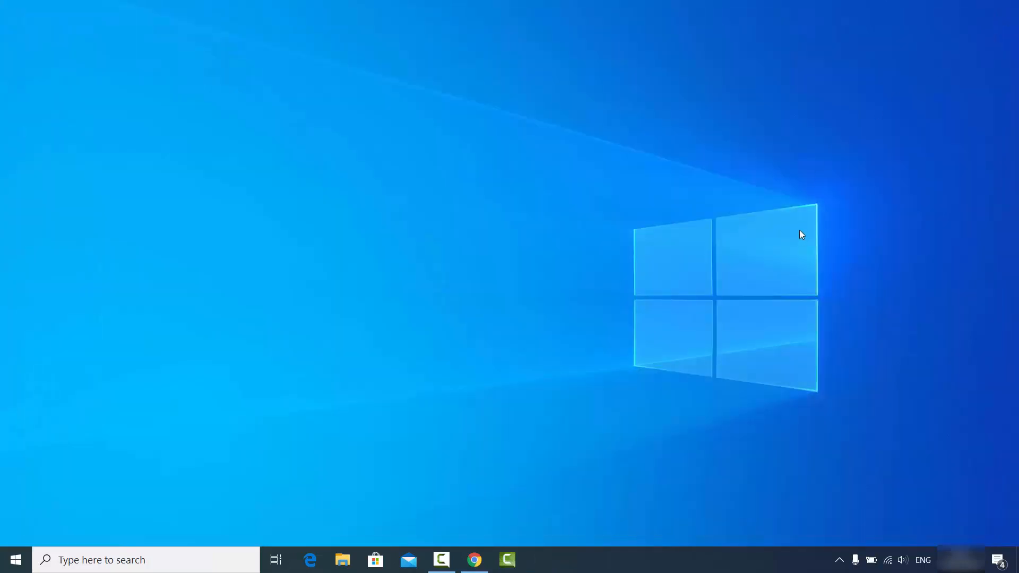
# Step: Search Windows for "micro" and open Microphone set-up to reach the Microphone section of the Speech settings
pyautogui.click(108, 562)
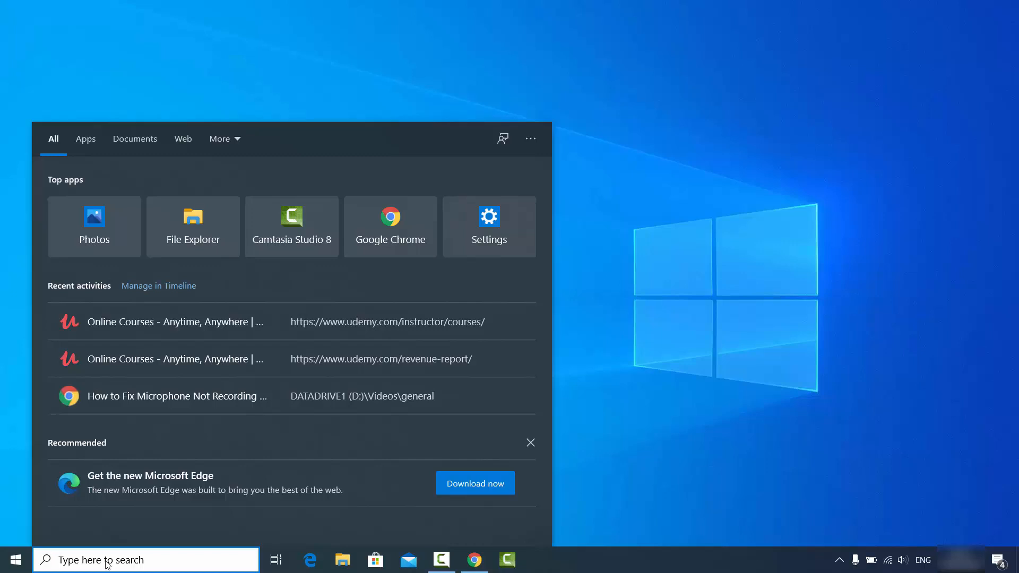
pyautogui.write('mi')
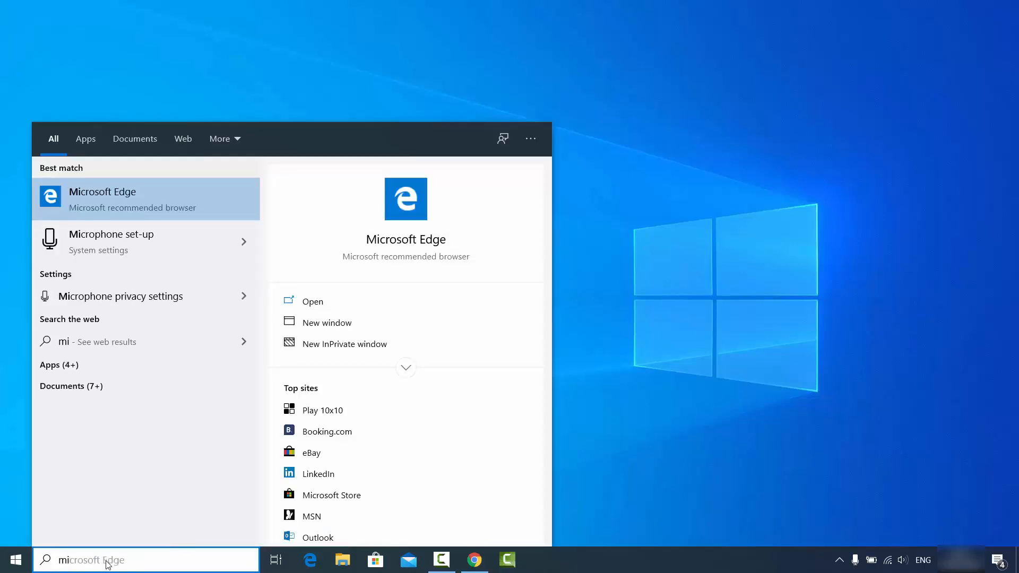
pyautogui.write('cro')
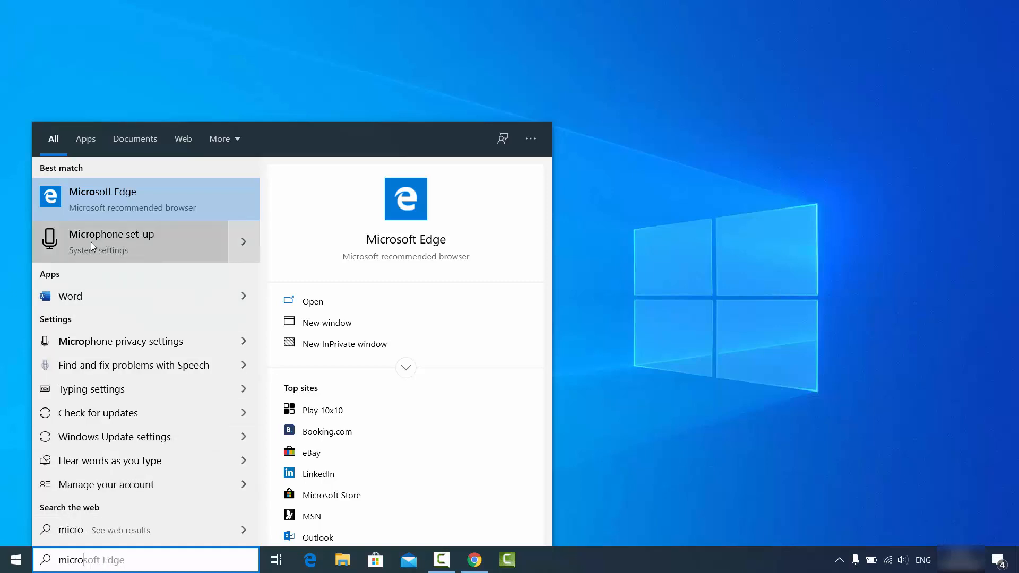
pyautogui.click(122, 241)
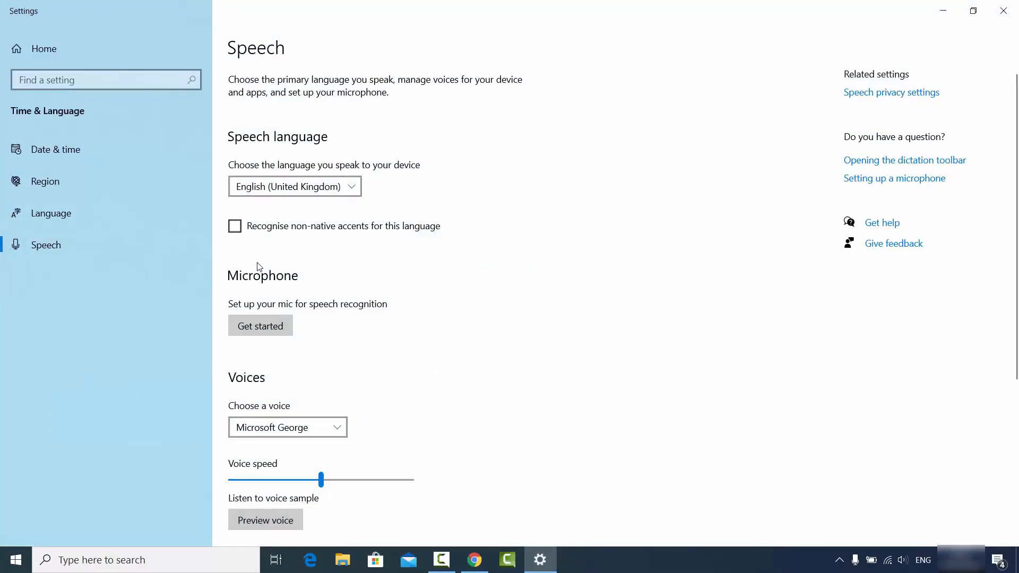
pyautogui.scroll(-1, 300, 274)
pyautogui.scroll(-2, 300, 274)
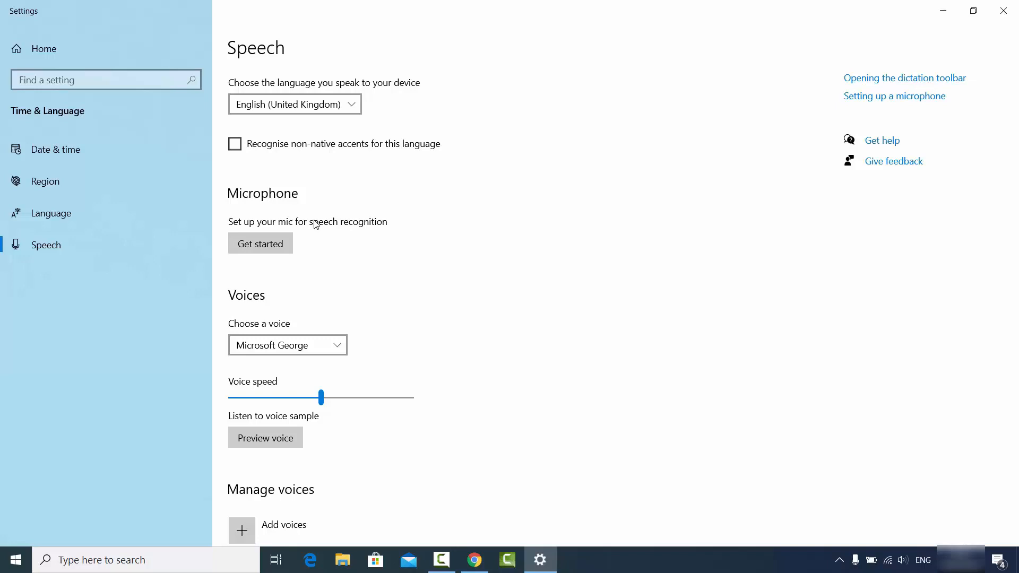
# Step: Start the microphone set-up for speech recognition to view its Cortana problem options, cancel it and close Settings
pyautogui.click(260, 253)
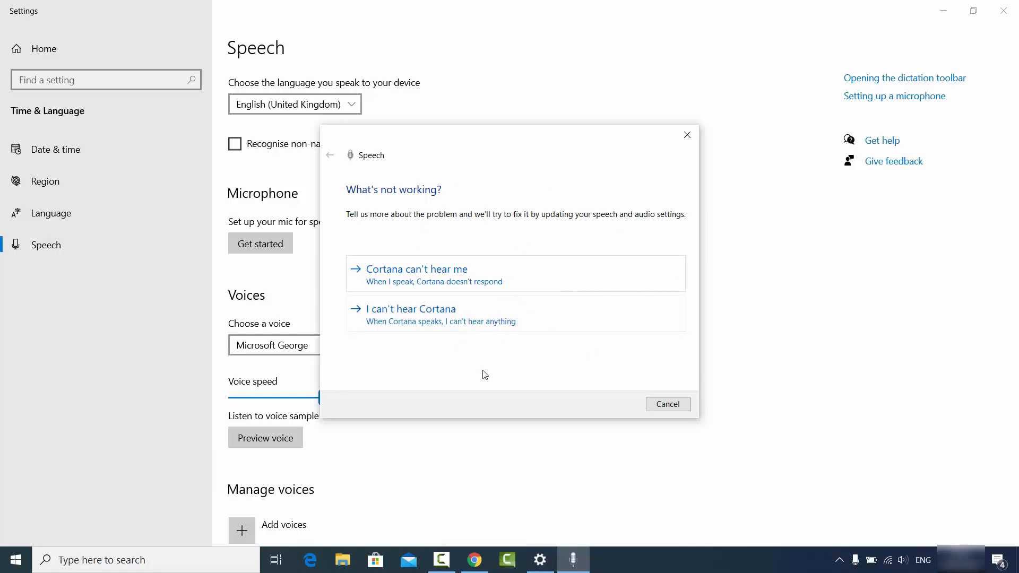
pyautogui.click(658, 404)
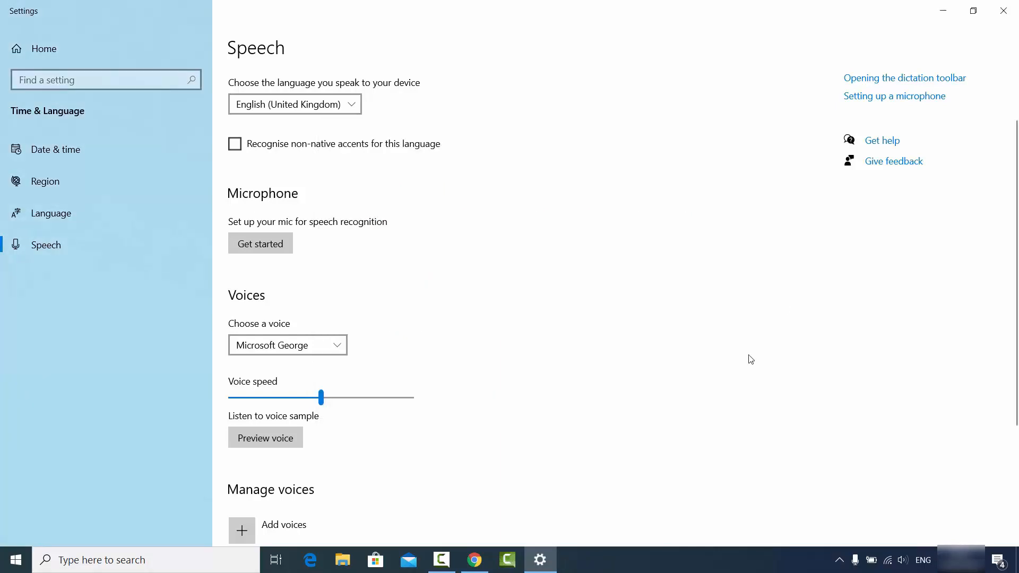
pyautogui.click(1004, 12)
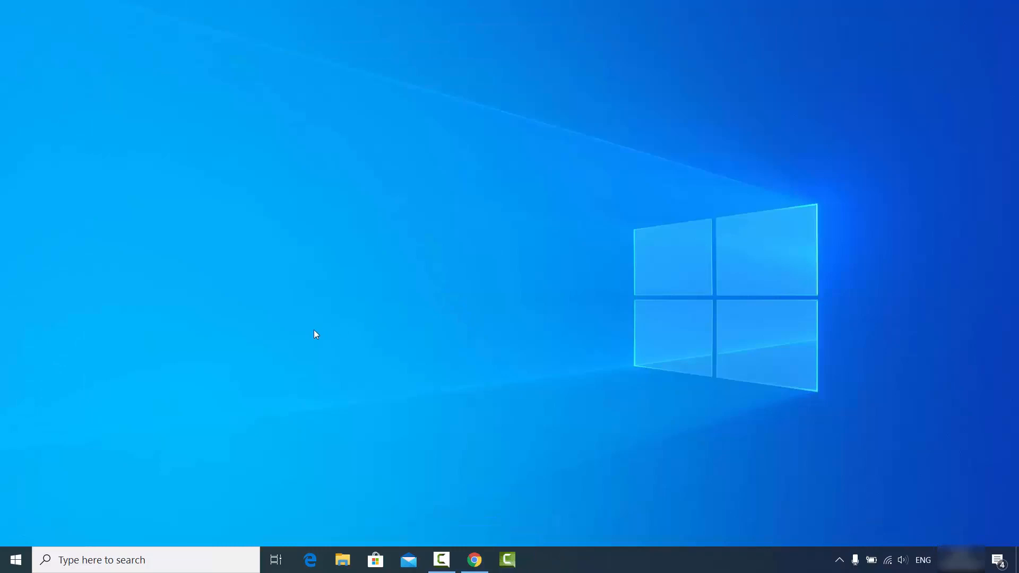
# Step: Open Device Manager in a maximized window and expand the Audio inputs and outputs category
pyautogui.rightClick(18, 561)
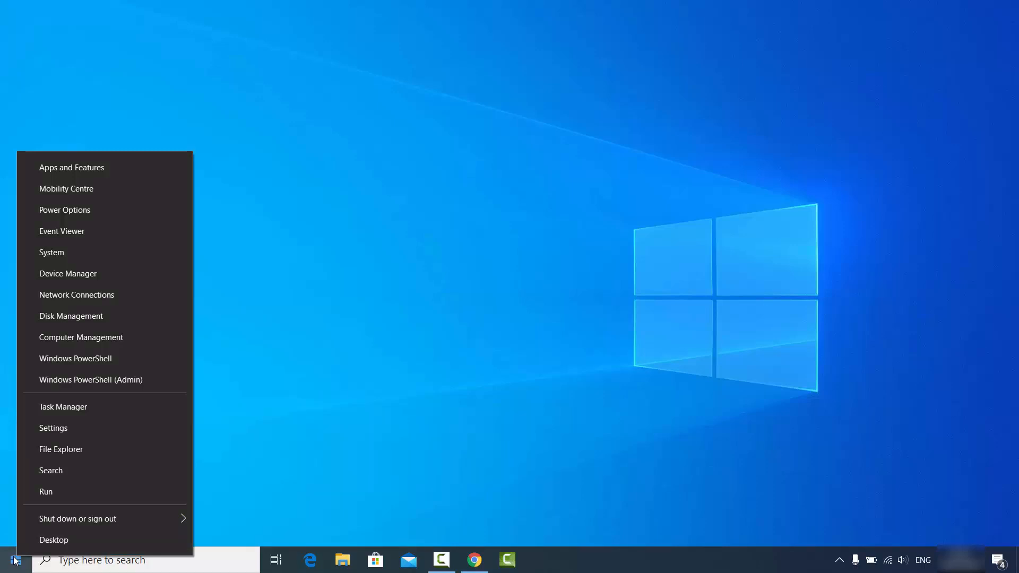
pyautogui.rightClick(14, 560)
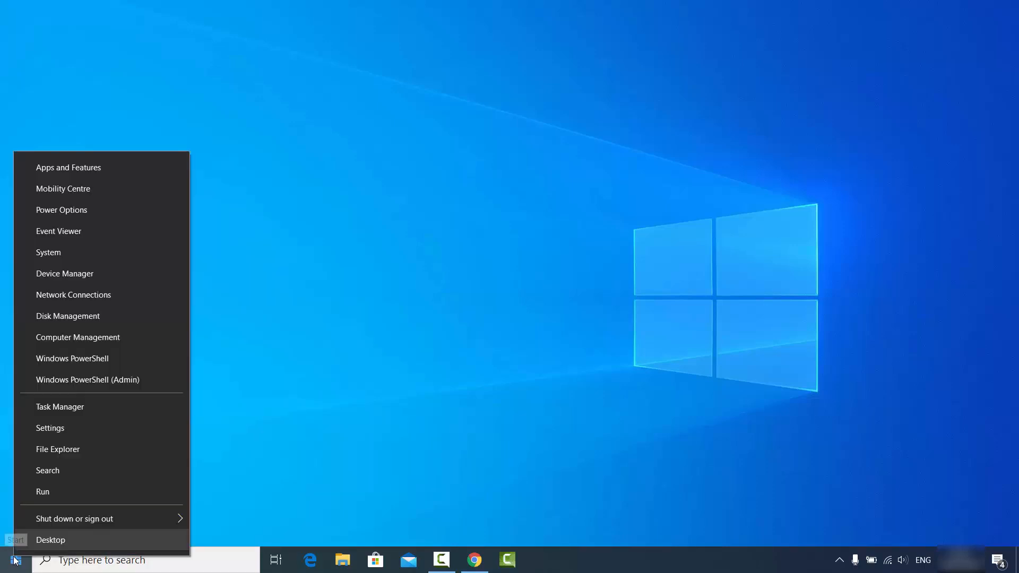
pyautogui.click(96, 275)
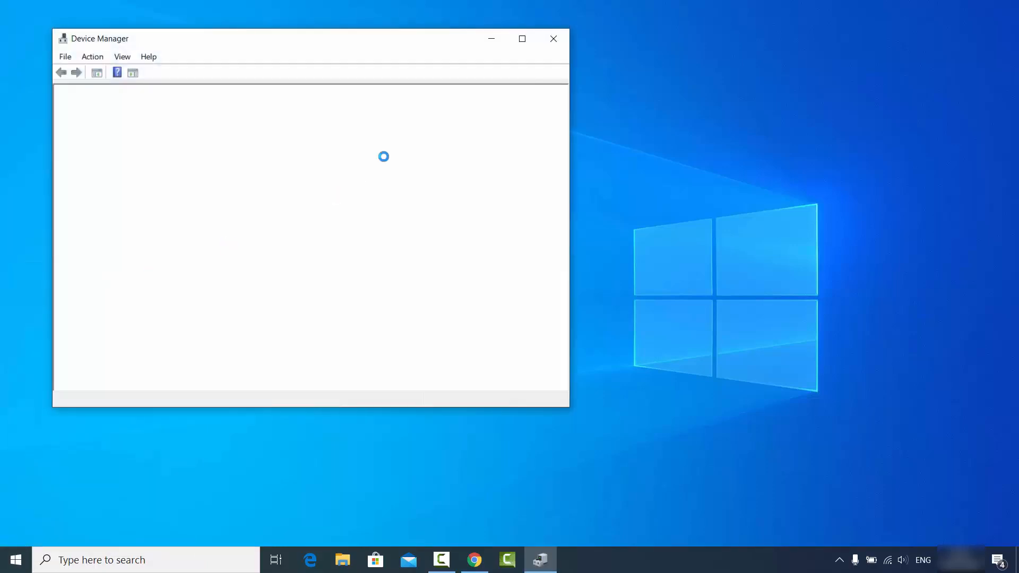
pyautogui.click(522, 38)
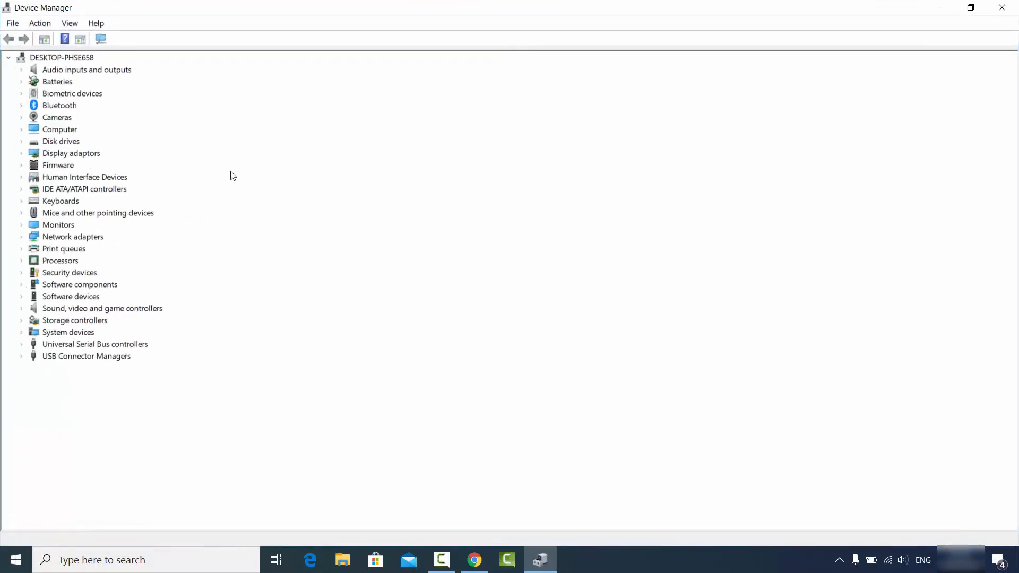
pyautogui.click(22, 70)
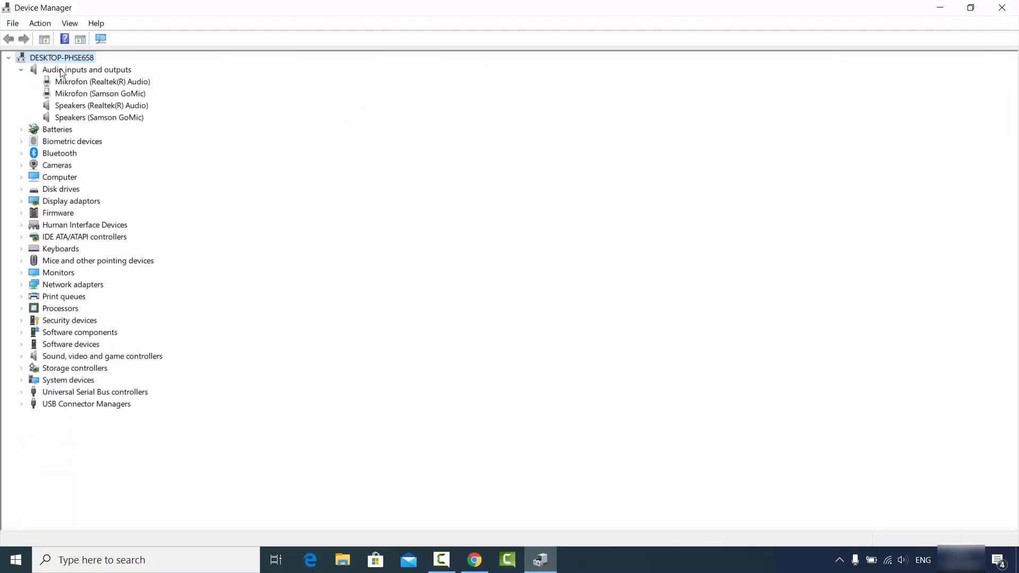
# Step: Run an automatic search for updated driver software for Mikrofon (Realtek(R) Audio) and close the update wizard
pyautogui.click(107, 86)
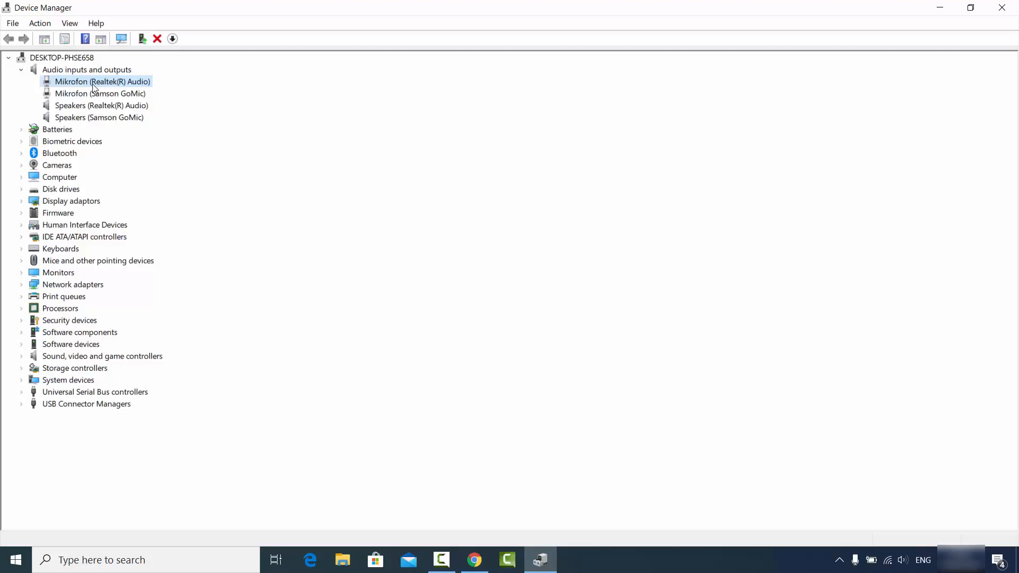
pyautogui.rightClick(94, 88)
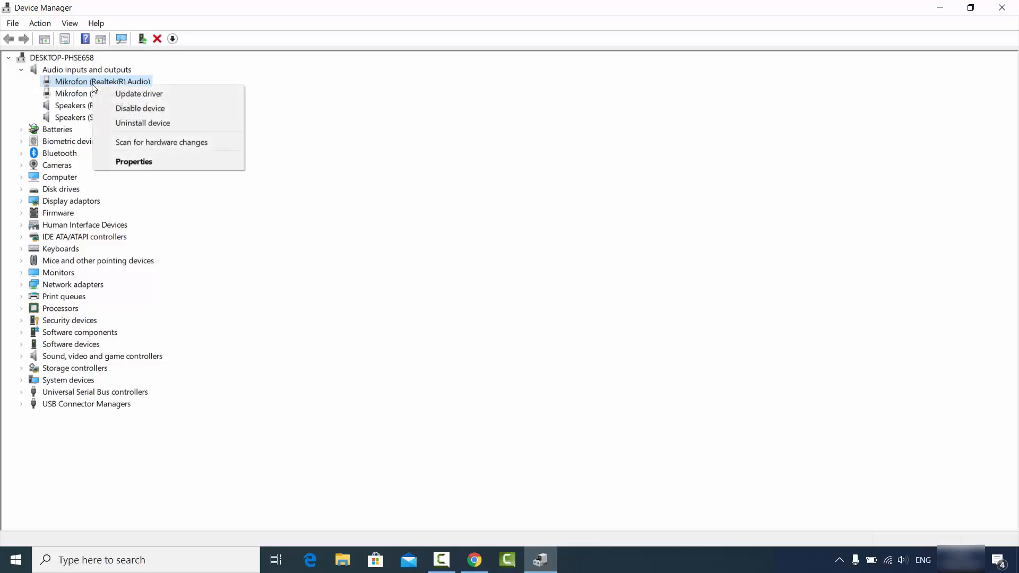
pyautogui.click(130, 99)
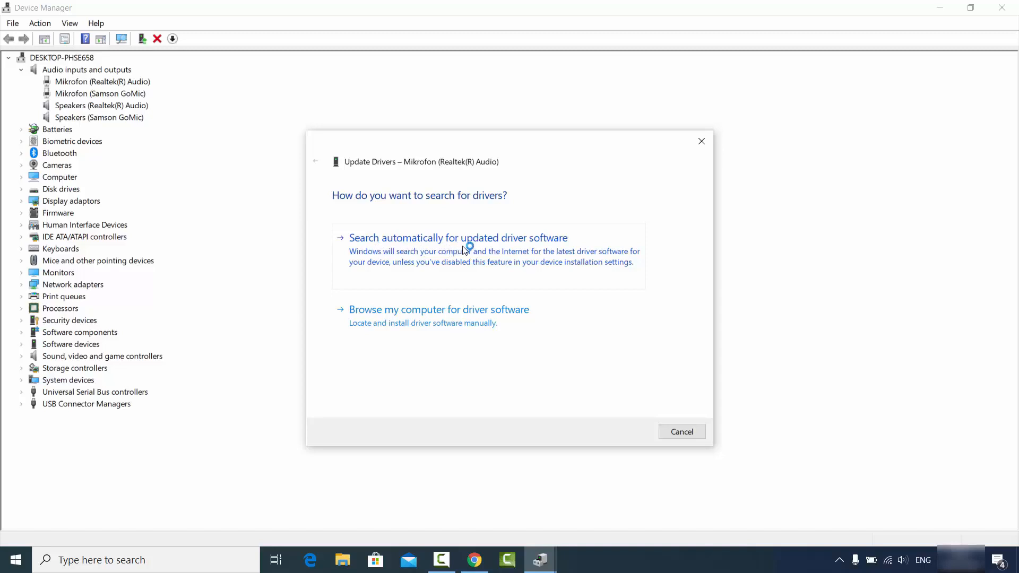
pyautogui.click(498, 249)
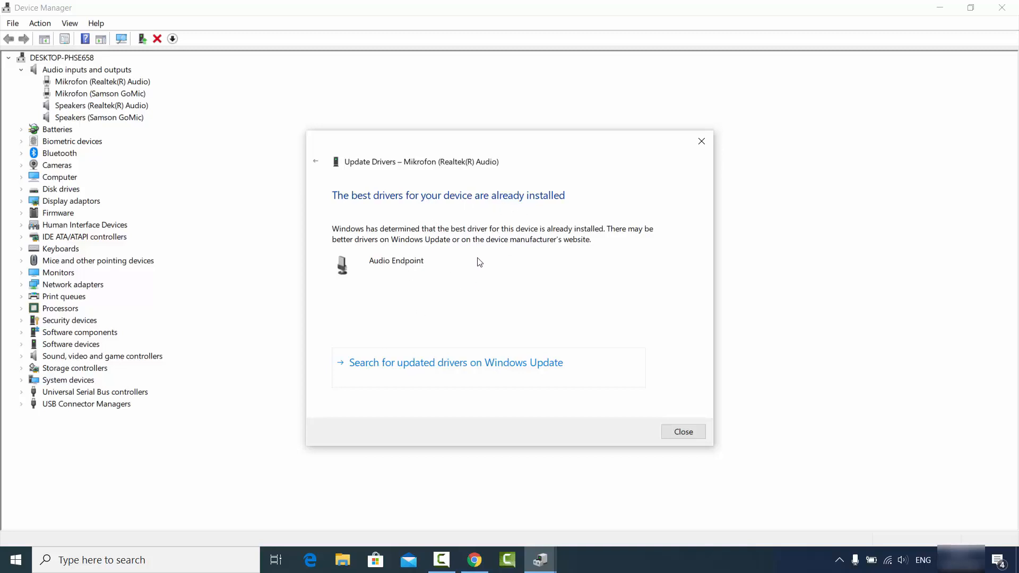
pyautogui.click(671, 432)
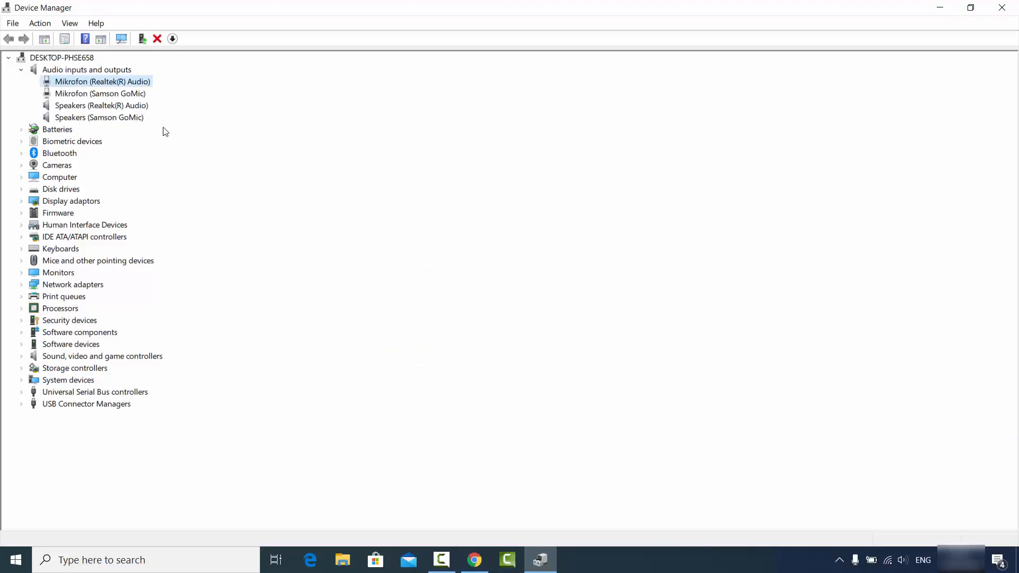
# Step: View the available device actions for Mikrofon (Samson GoMic) without choosing any, and close Device Manager
pyautogui.rightClick(101, 95)
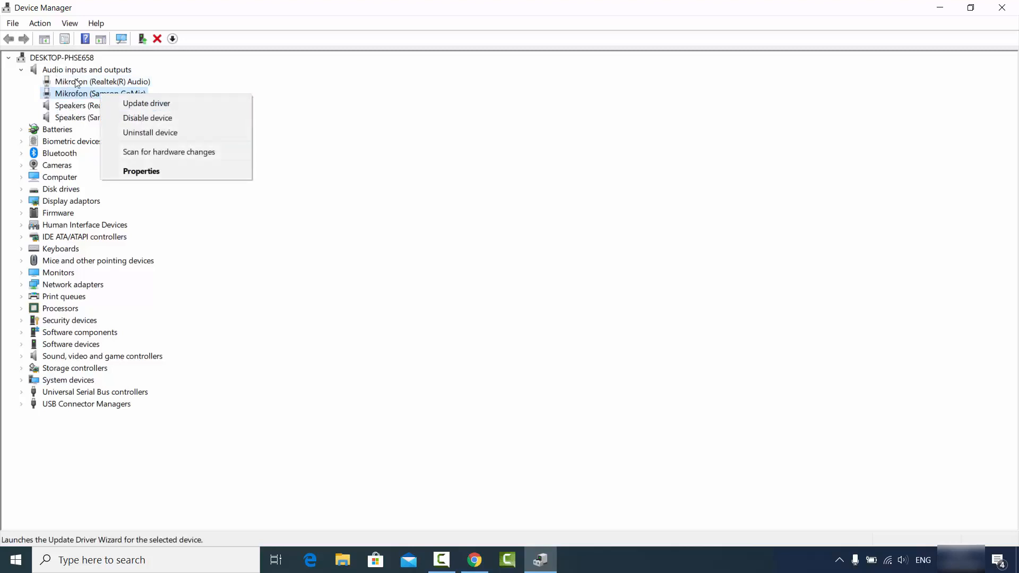
pyautogui.click(365, 93)
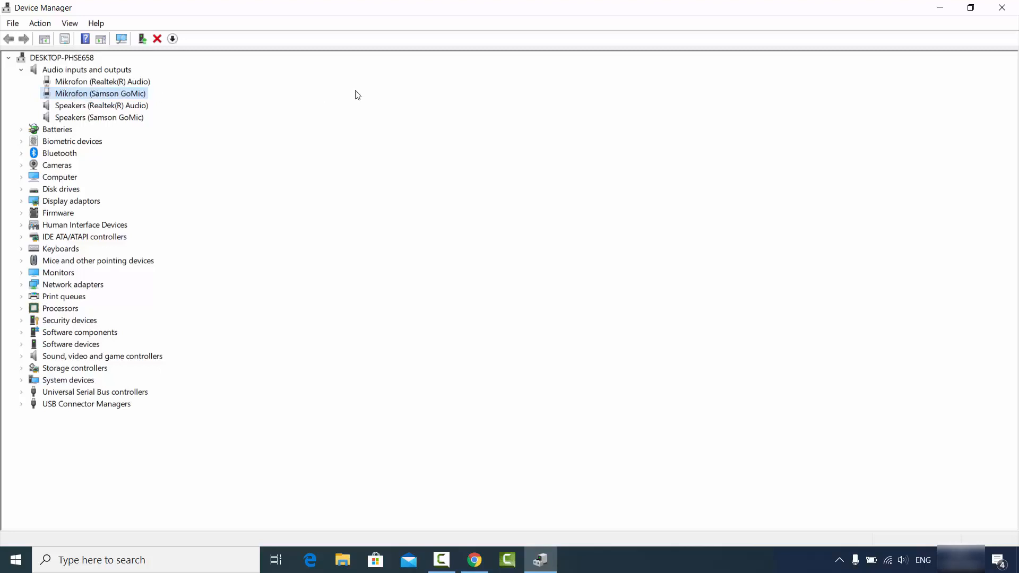
pyautogui.click(996, 12)
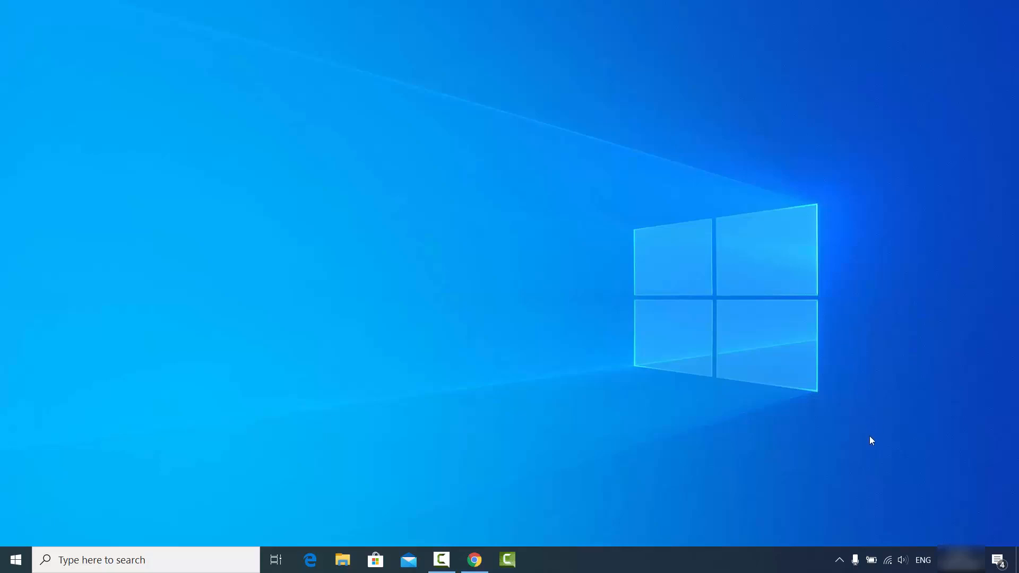
# Step: Launch the sound problems troubleshooter, review the audio devices it offers to troubleshoot, and cancel it
pyautogui.rightClick(902, 561)
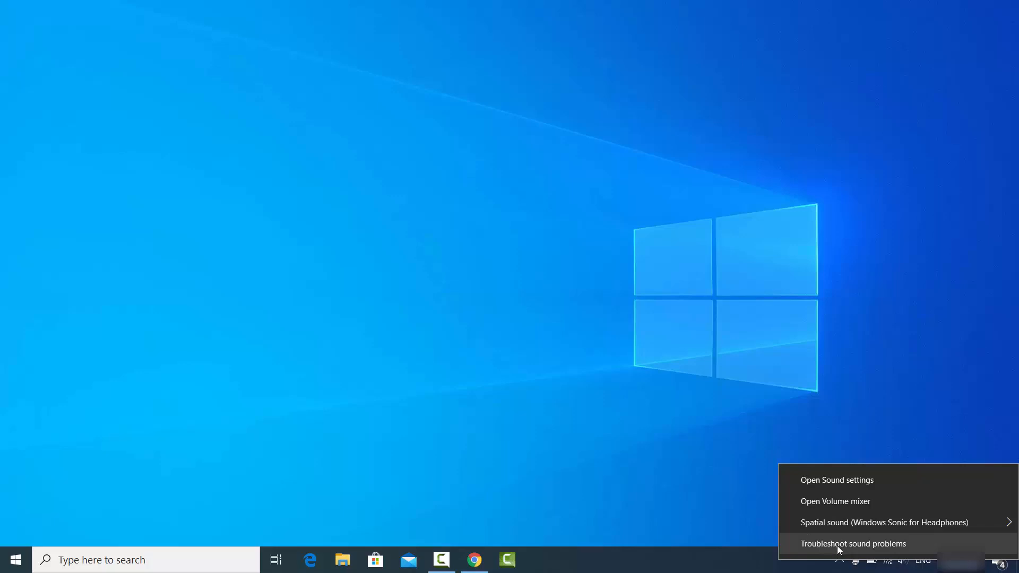
pyautogui.click(854, 547)
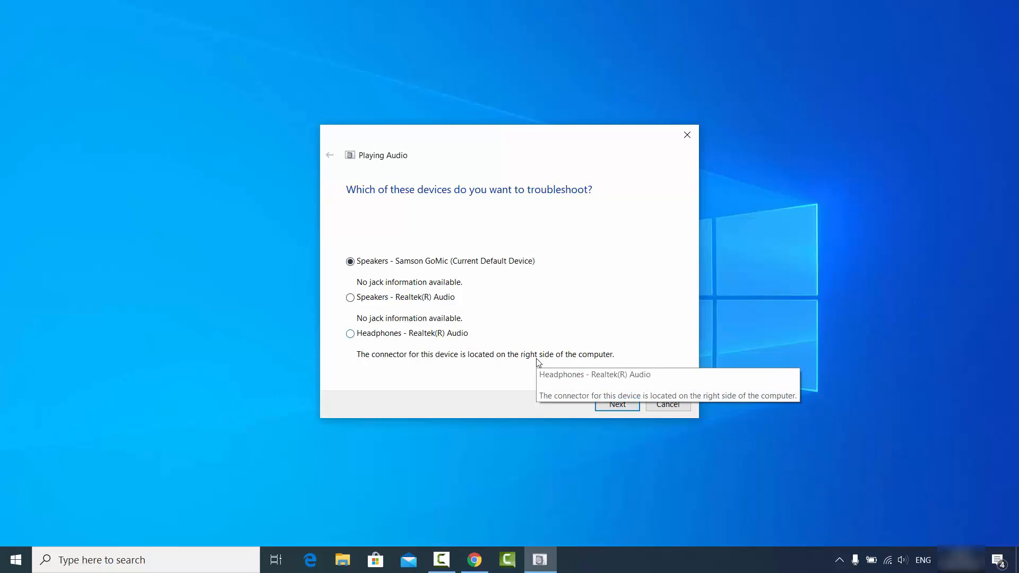
pyautogui.click(669, 404)
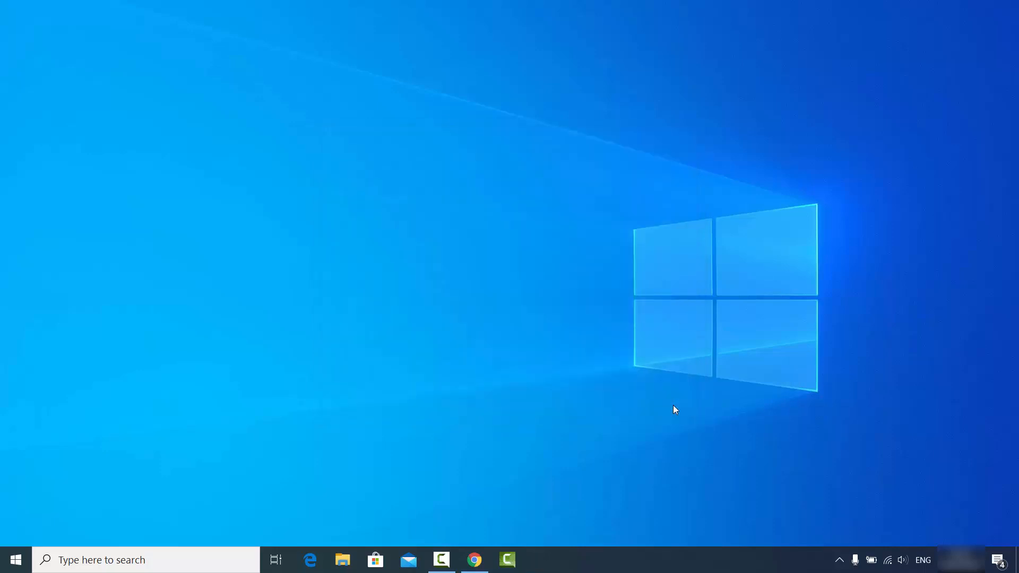